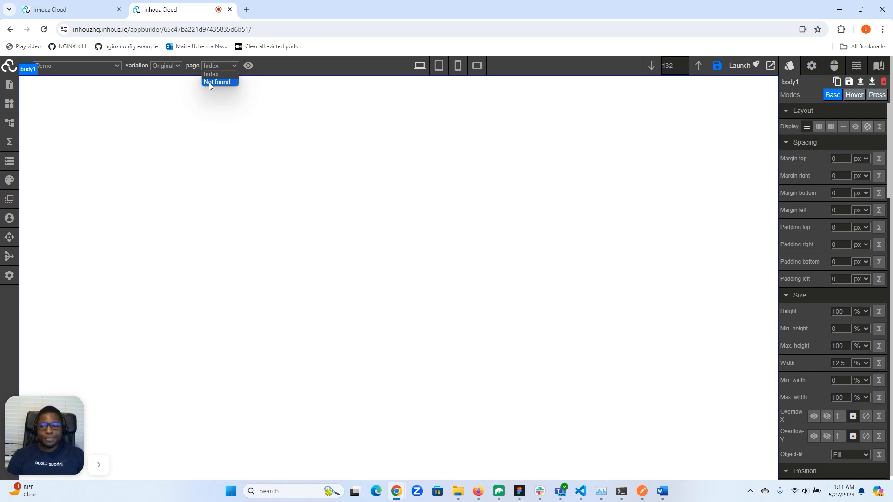
Open the settings of the Index page from the page manager.
click(132, 108)
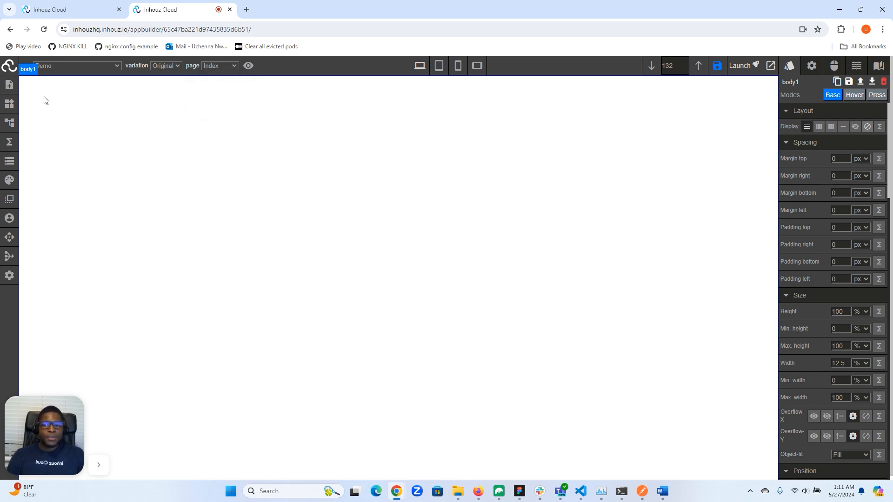
click(8, 86)
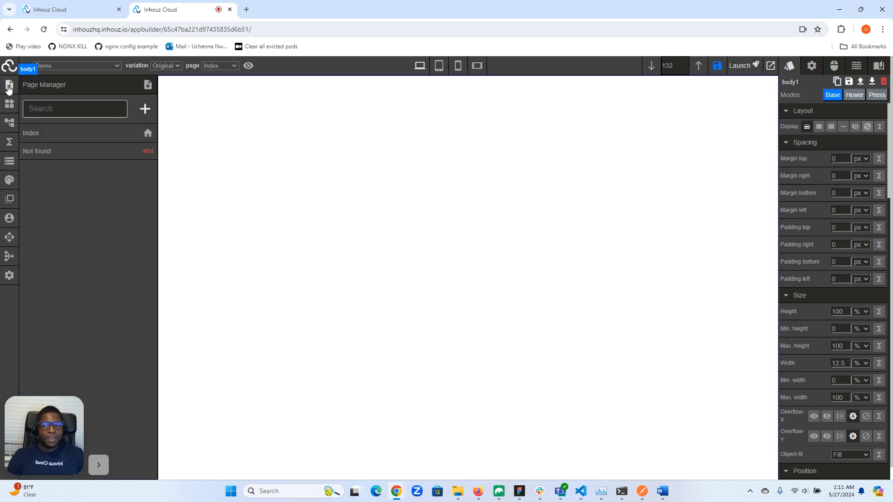
click(75, 136)
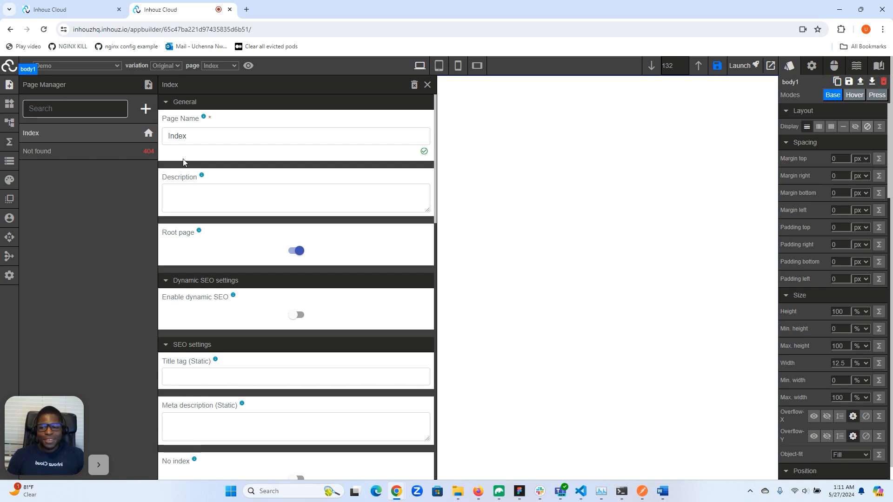
Scroll through the Index page settings to review the general, SEO, open graph and route sections.
scroll(254, 200, down, 2)
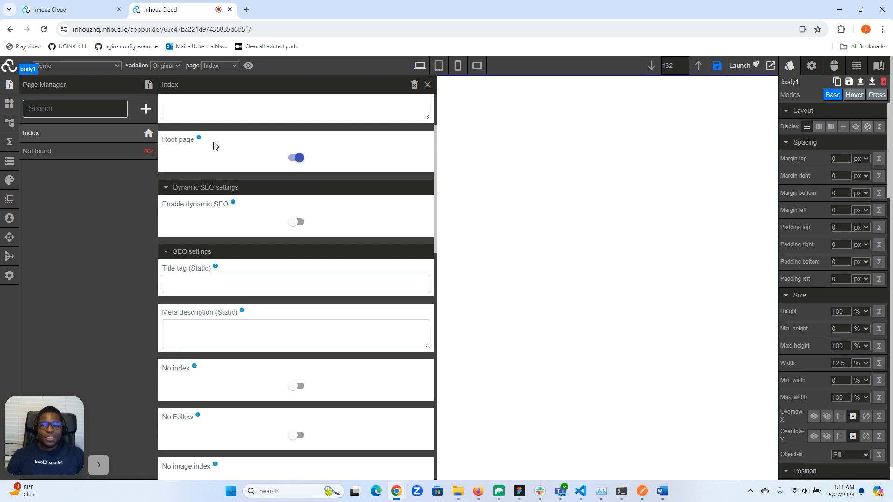
mouse_move(213, 145)
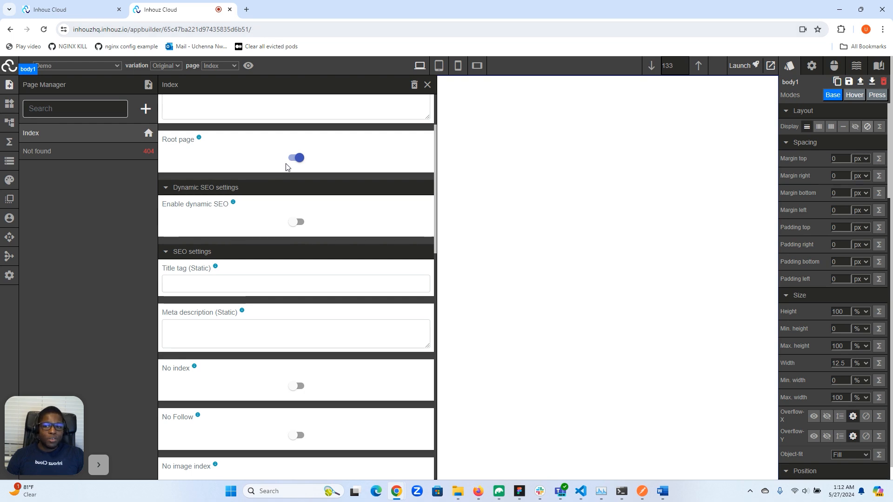
scroll(286, 167, down, 12)
scroll(279, 176, down, 3)
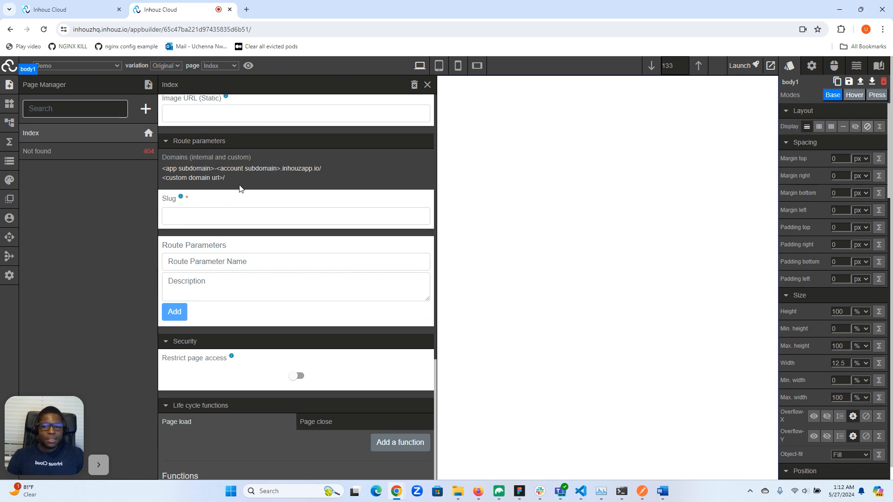
scroll(240, 188, up, 6)
scroll(239, 187, up, 11)
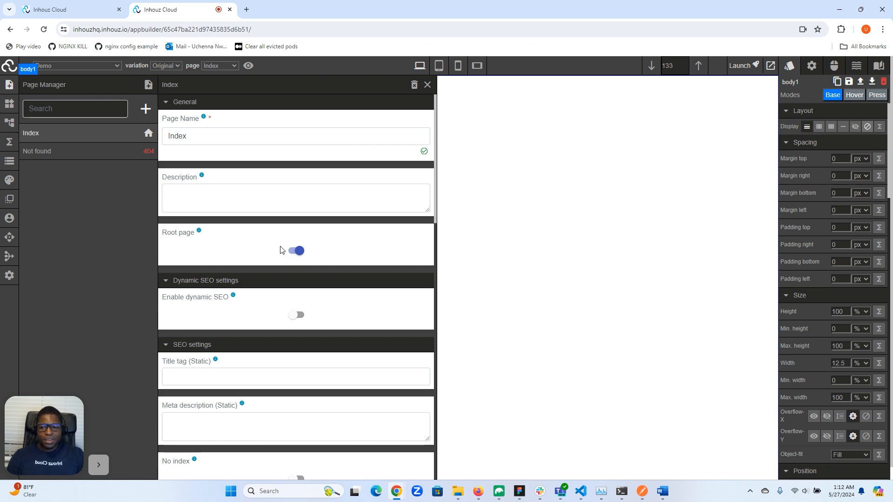
scroll(280, 250, down, 3)
scroll(281, 246, up, 2)
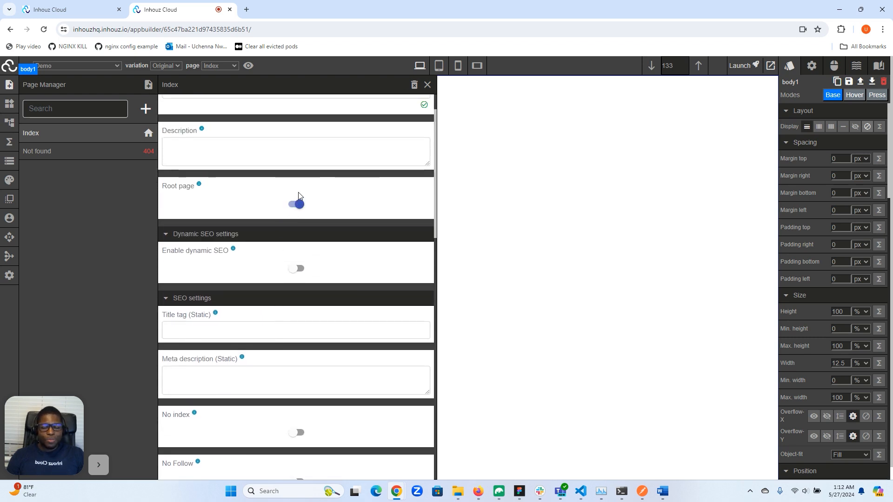
scroll(298, 196, down, 3)
scroll(299, 194, up, 2)
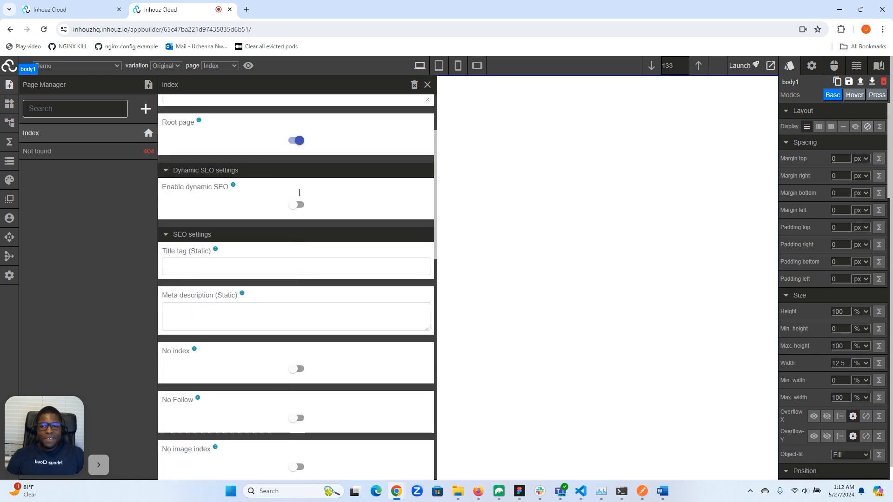
scroll(299, 193, up, 1)
scroll(299, 195, down, 2)
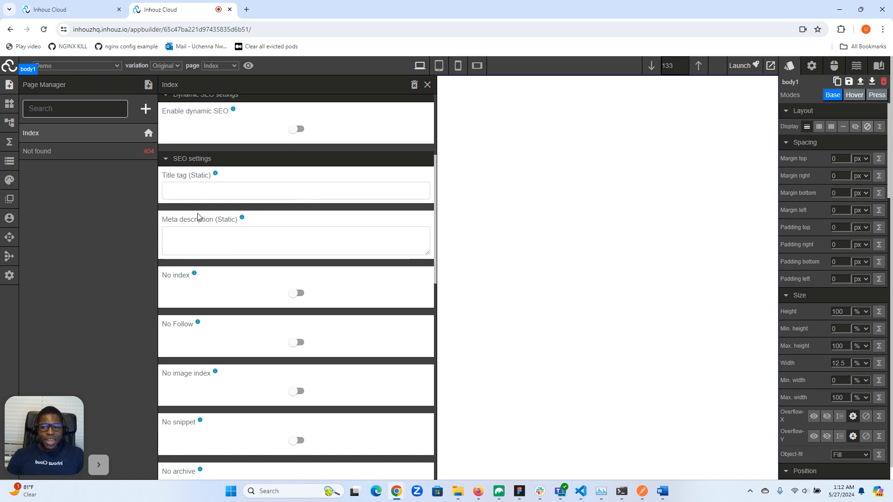
scroll(211, 224, down, 3)
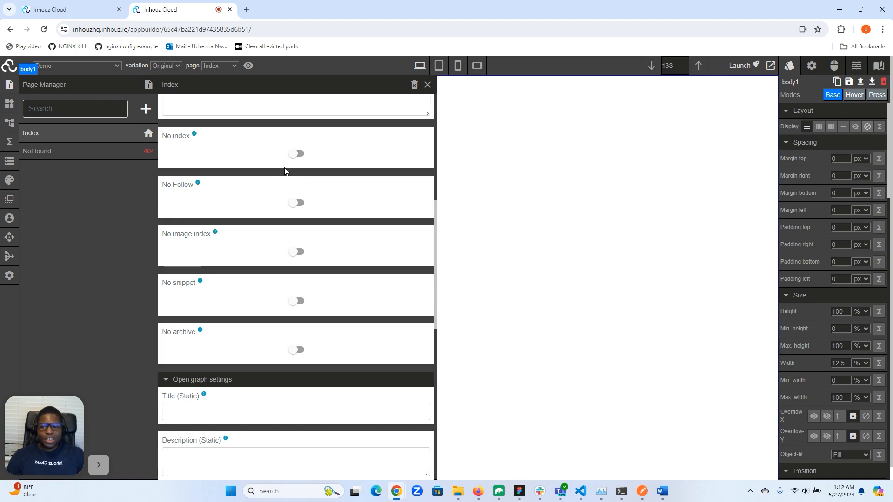
scroll(284, 171, up, 3)
scroll(269, 205, down, 5)
scroll(239, 227, down, 3)
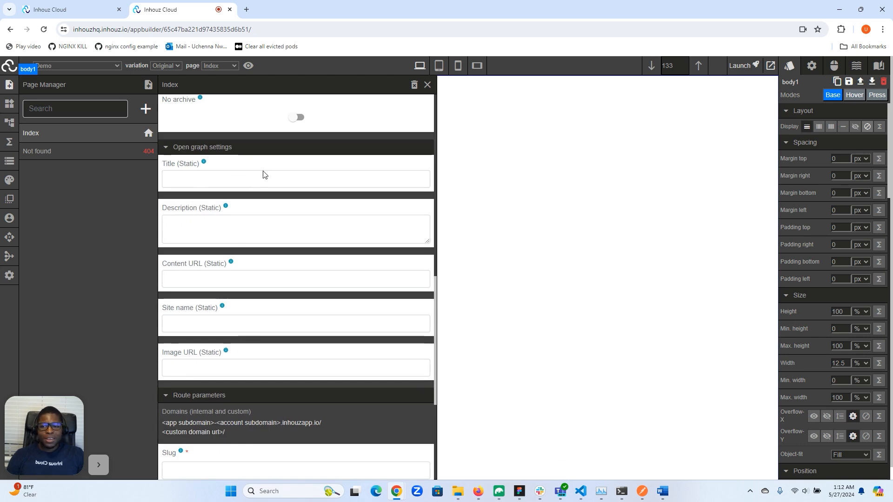
scroll(250, 190, up, 10)
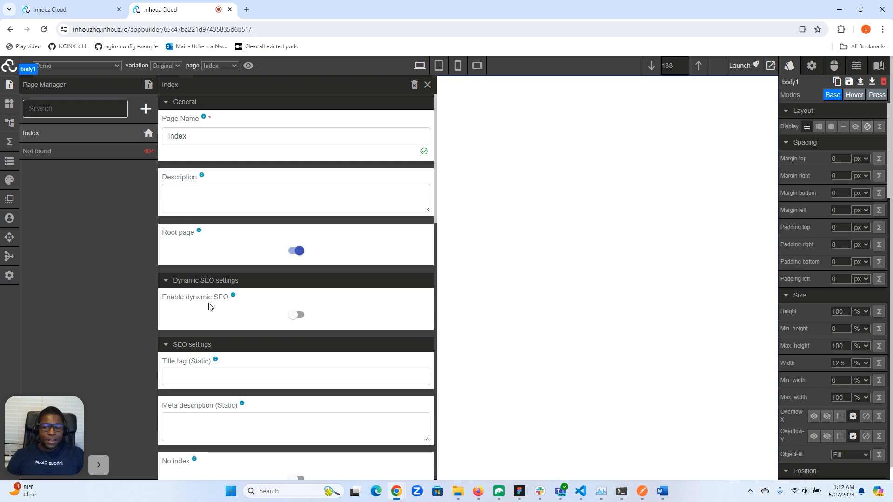
scroll(209, 306, down, 3)
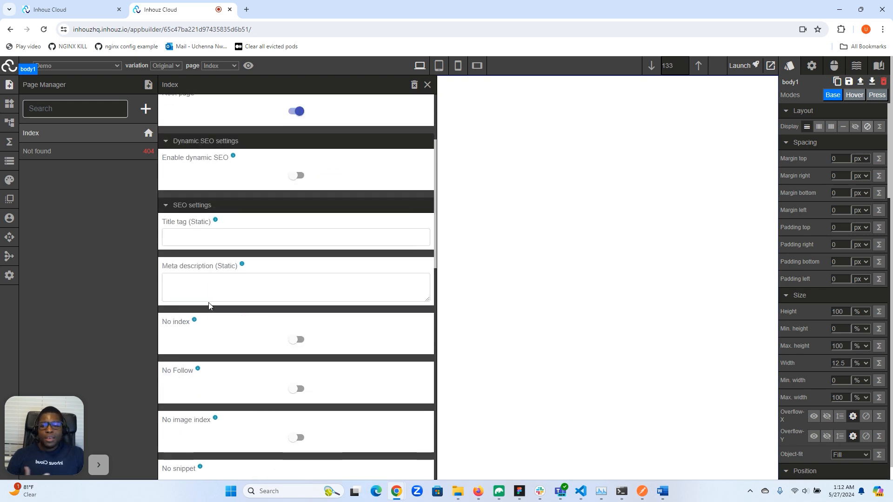
Set the static title tag to Static text.
click(235, 238)
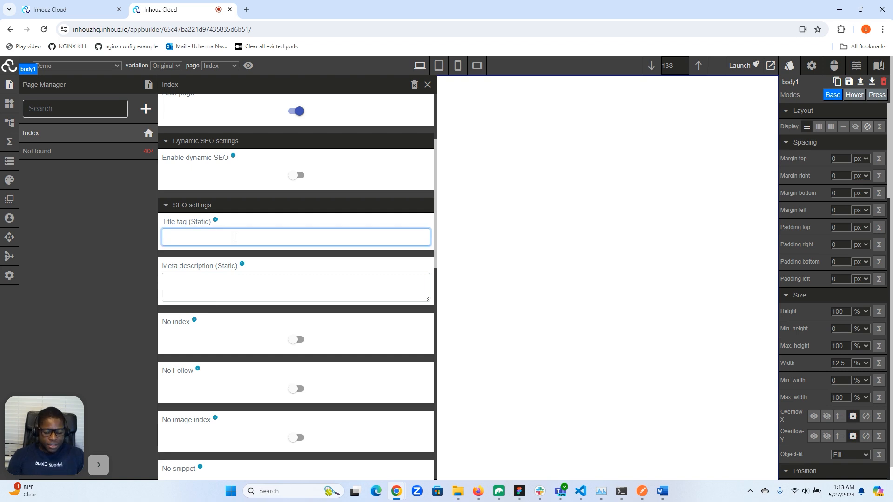
text(S)
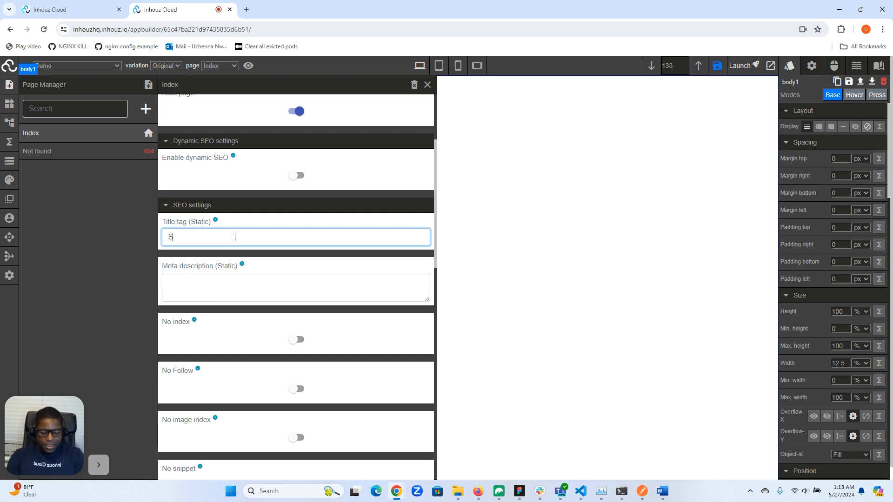
text(tatic text)
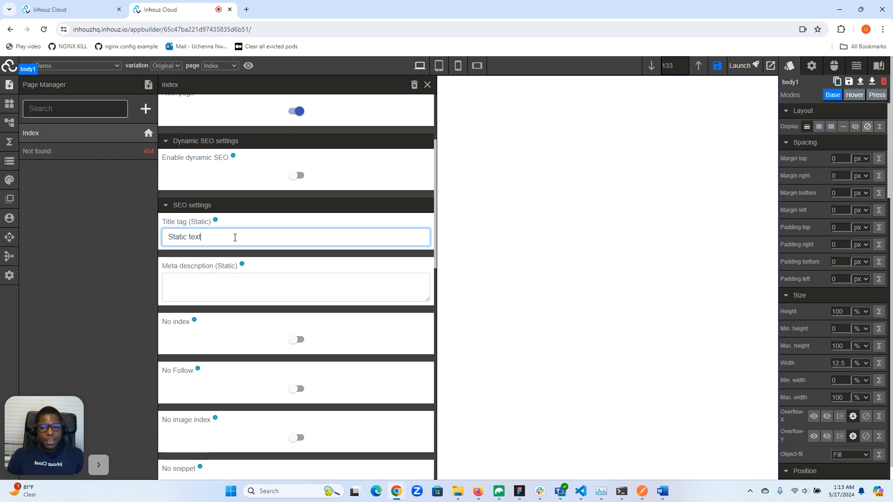
Enable dynamic SEO for the page.
click(299, 175)
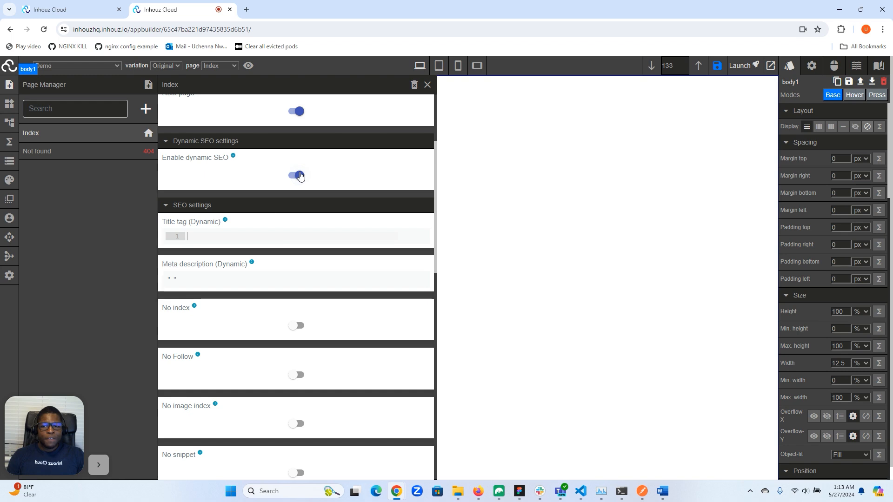
Set the dynamic title tag expression to PARAMETER.App_Data.blog.seoTitle.
click(251, 235)
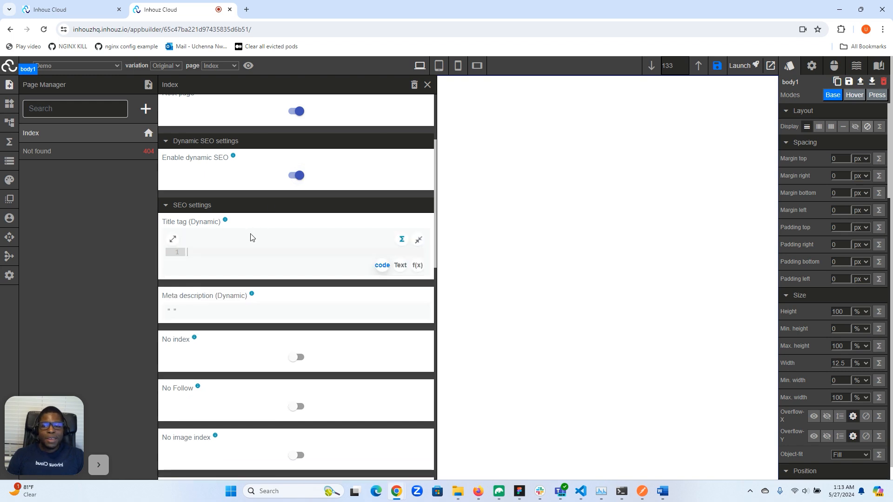
click(226, 252)
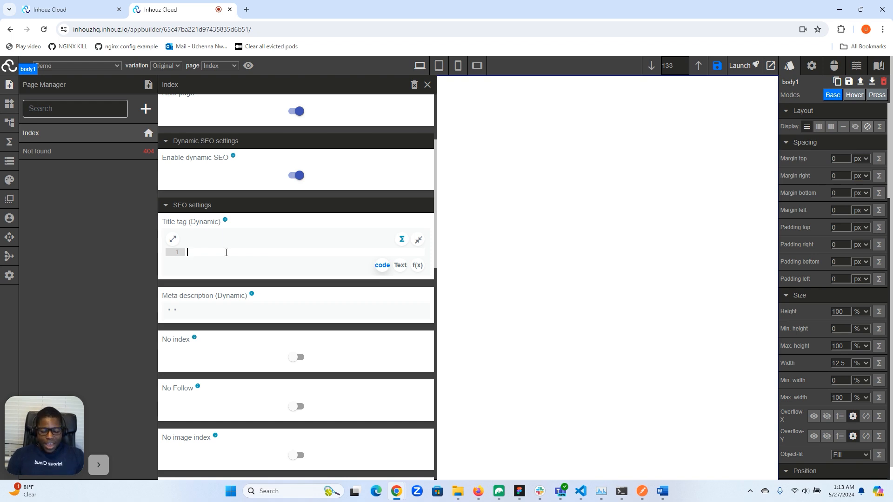
text(PARA)
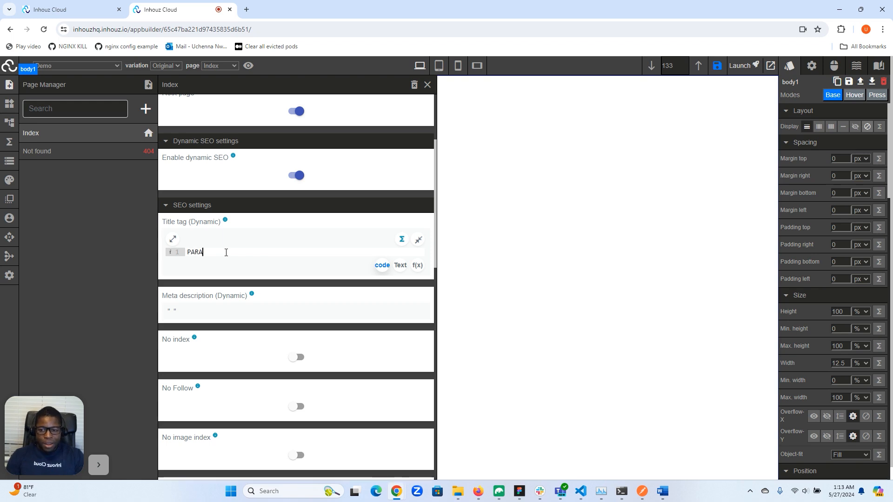
text(METER.App_Data)
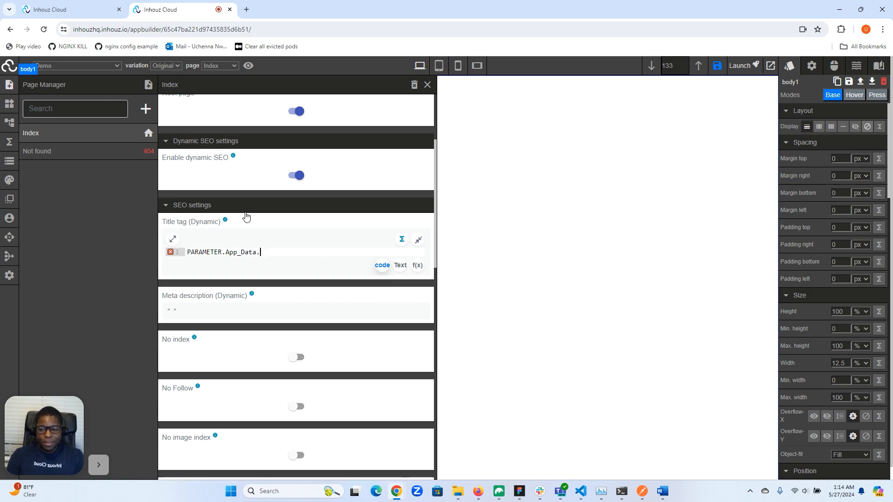
text(.b)
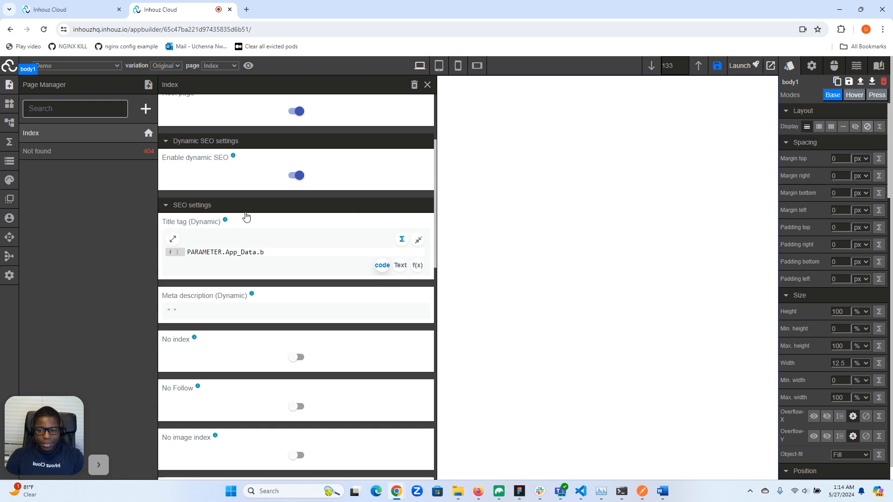
text(lock)
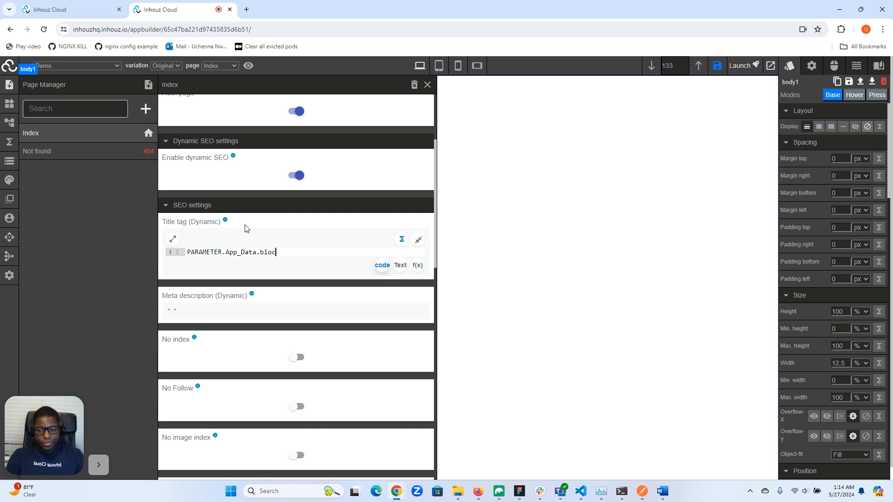
key(BackSpace)
key(BackSpace)
text(g)
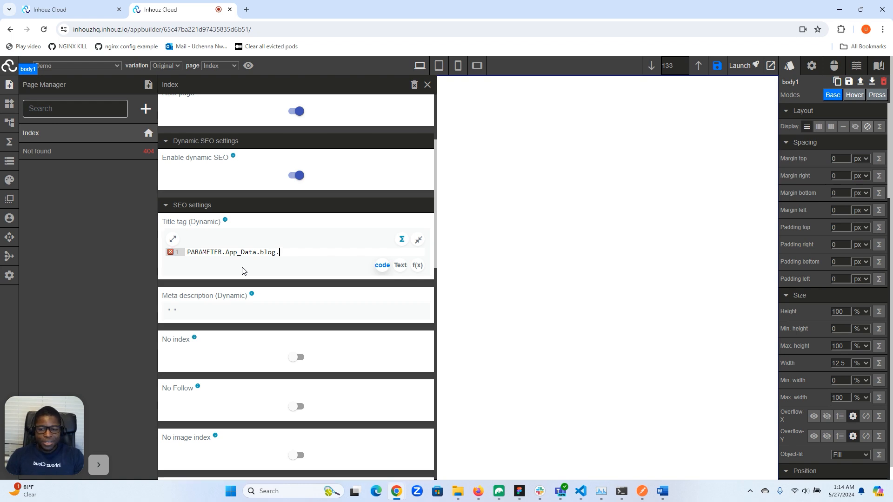
text(.se)
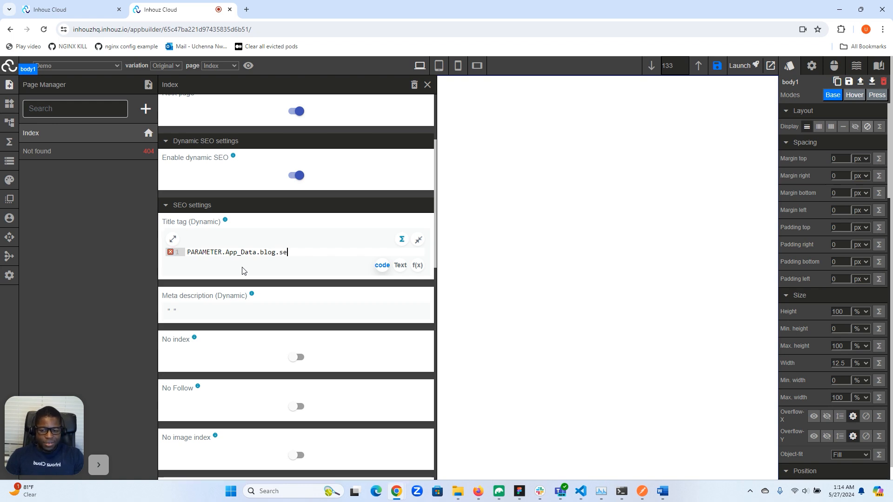
text(oTitle)
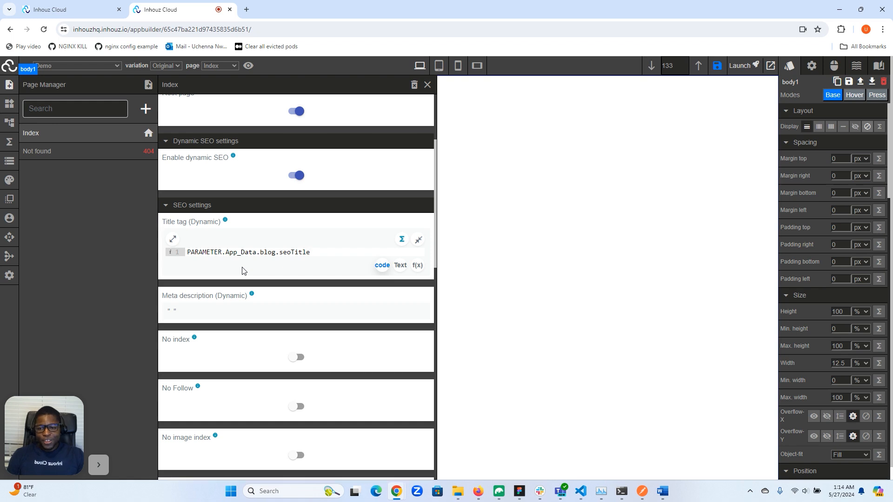
Enter pageone as the page's slug.
scroll(264, 265, down, 1)
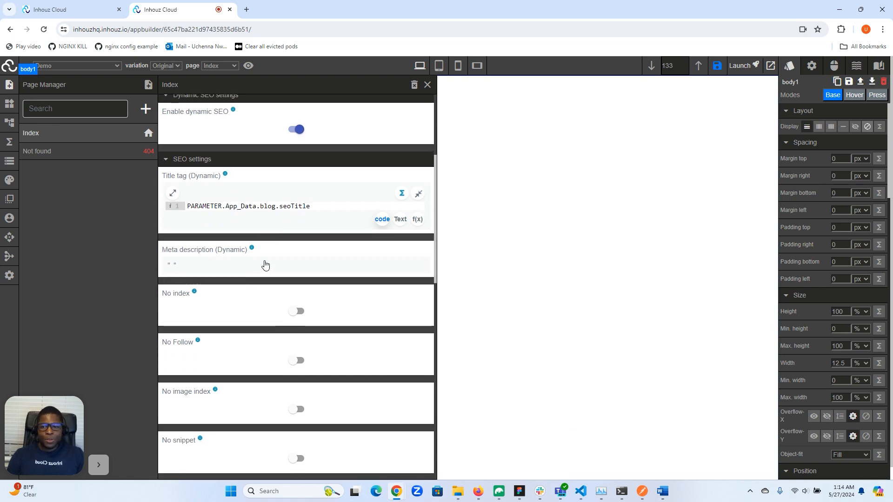
scroll(264, 264, up, 1)
scroll(264, 265, down, 14)
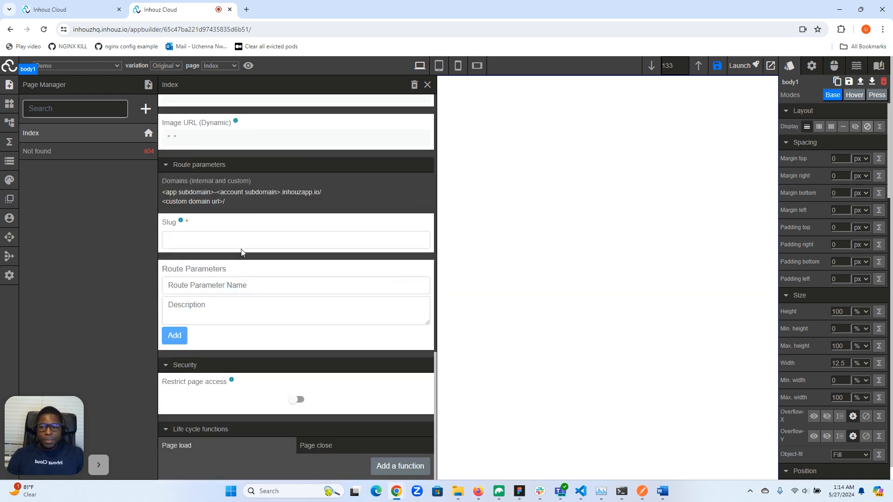
click(224, 239)
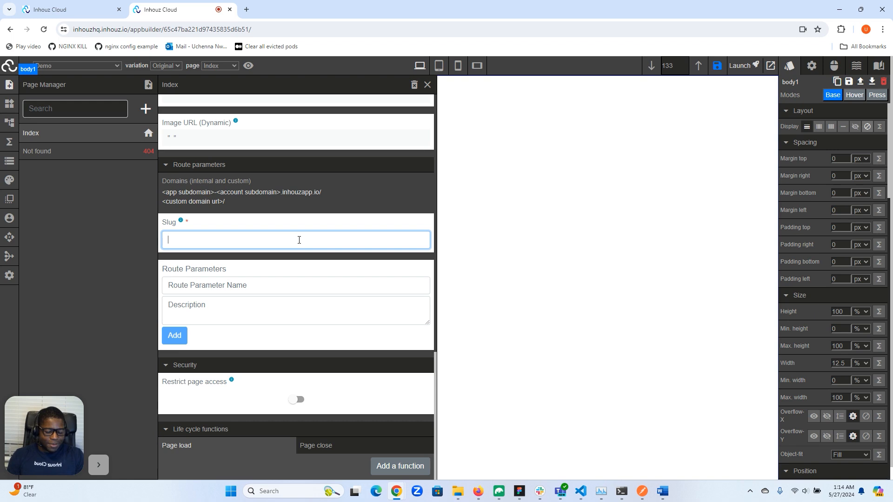
text(pageone)
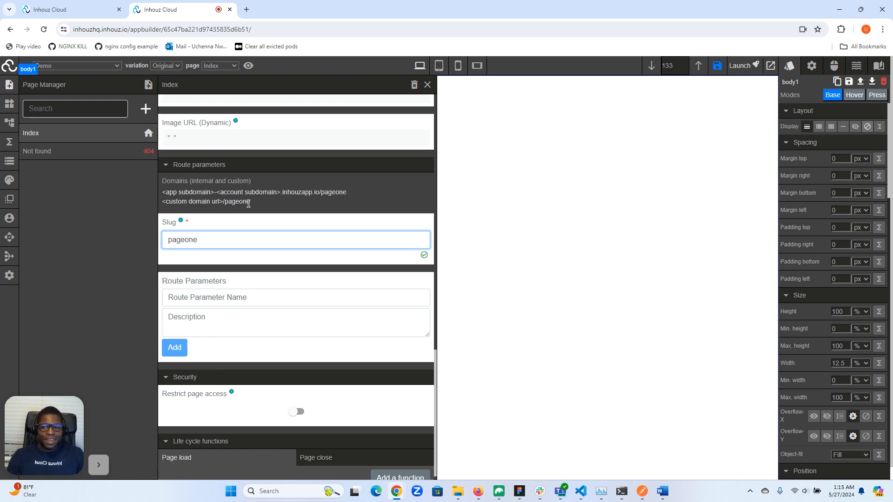
Clear the slug field again.
click(227, 66)
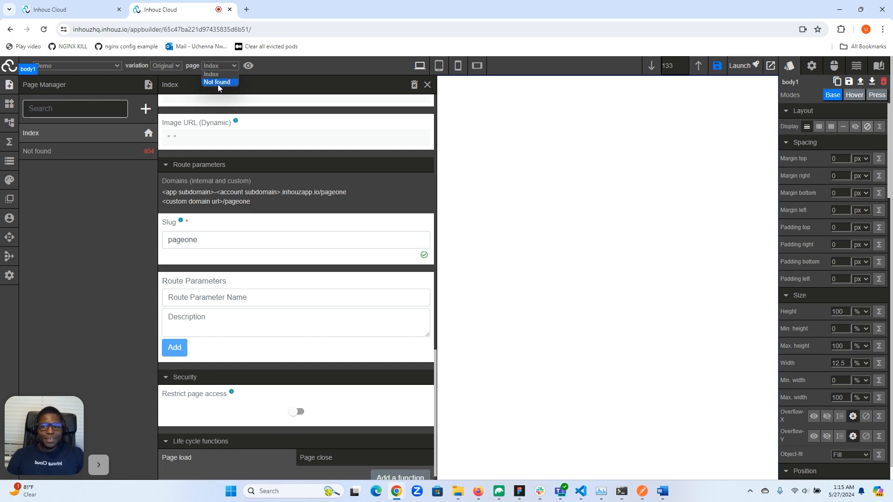
double_click(209, 247)
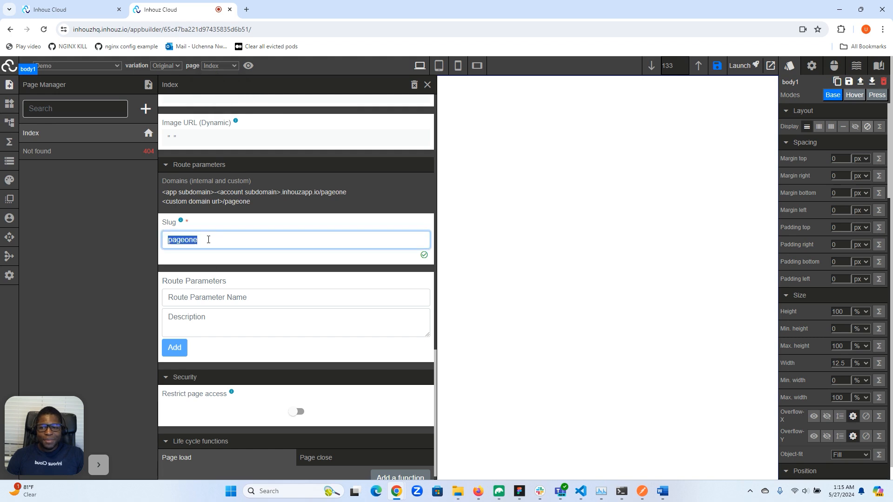
key(BackSpace)
Turn on restricted page access in the security section.
scroll(215, 257, down, 1)
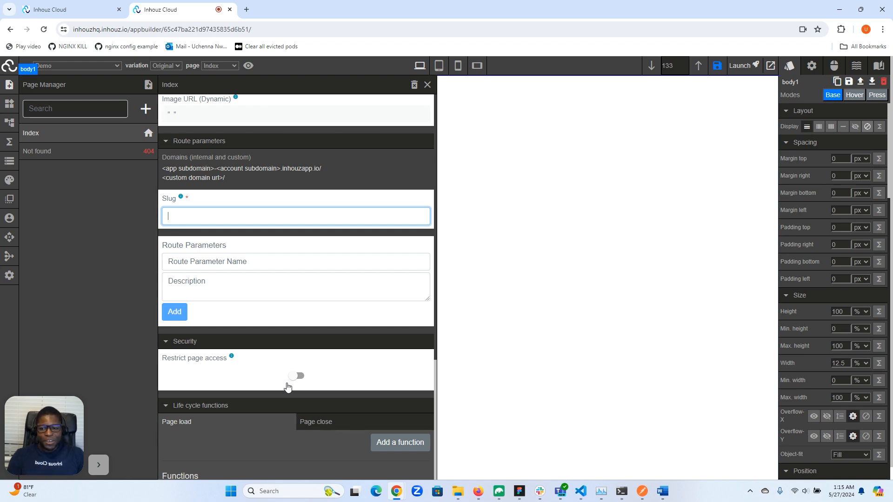
click(298, 376)
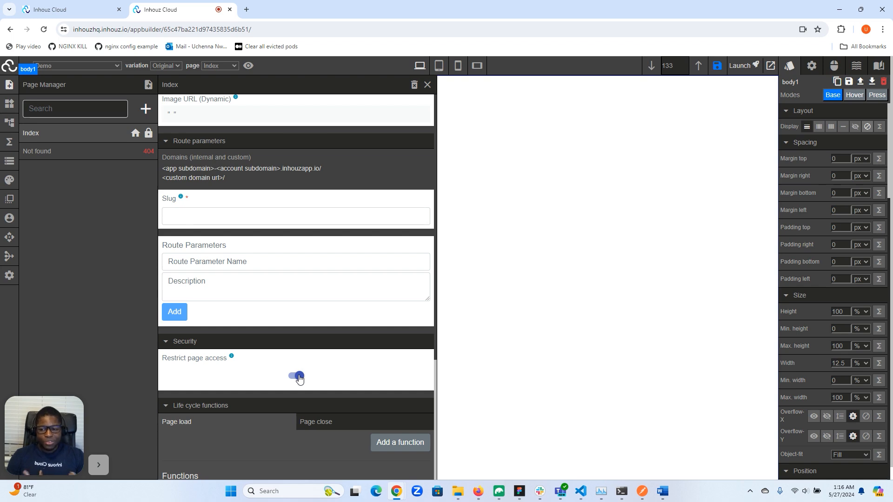
Turn restricted page access back off for the Index page.
click(298, 376)
scroll(299, 367, down, 1)
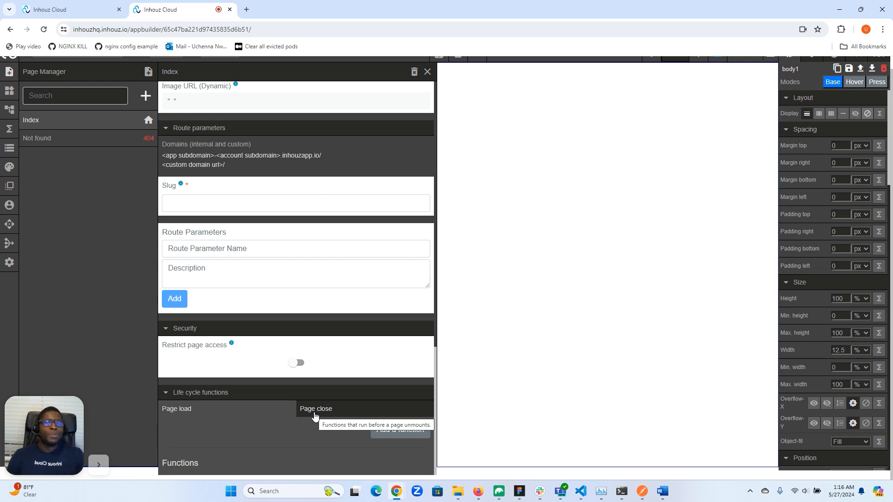
scroll(315, 415, up, 20)
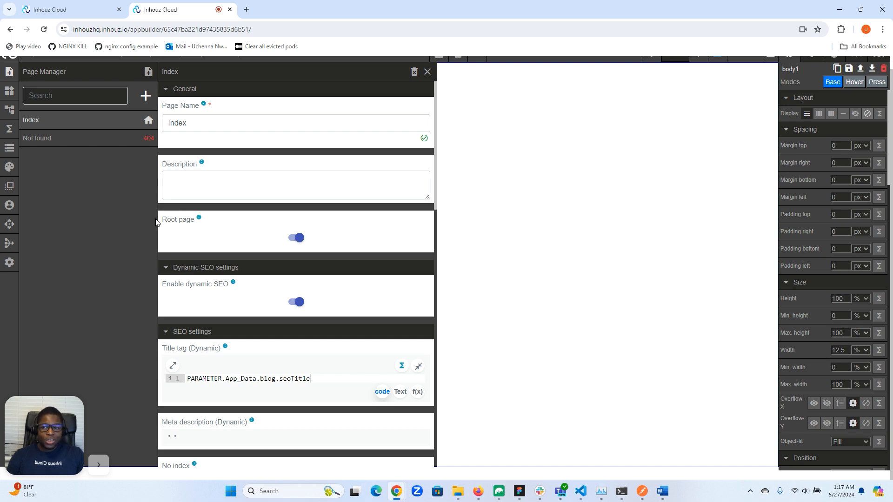
Add a new page named second.
click(146, 98)
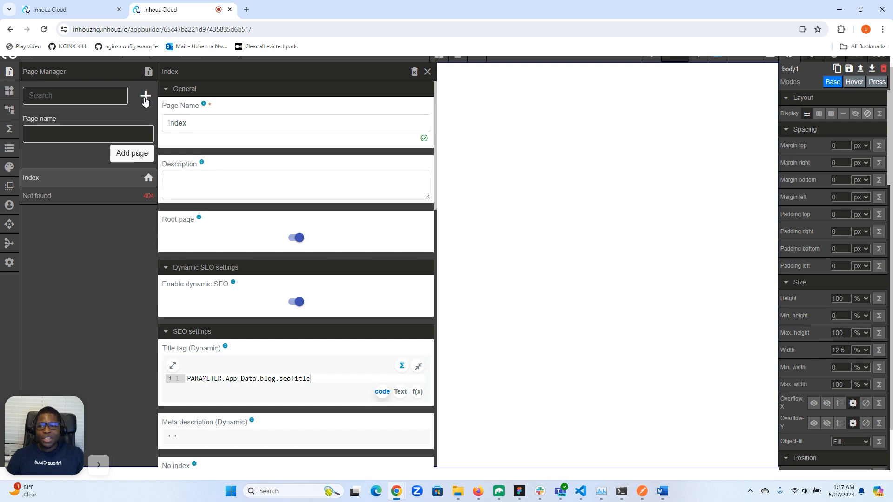
click(88, 133)
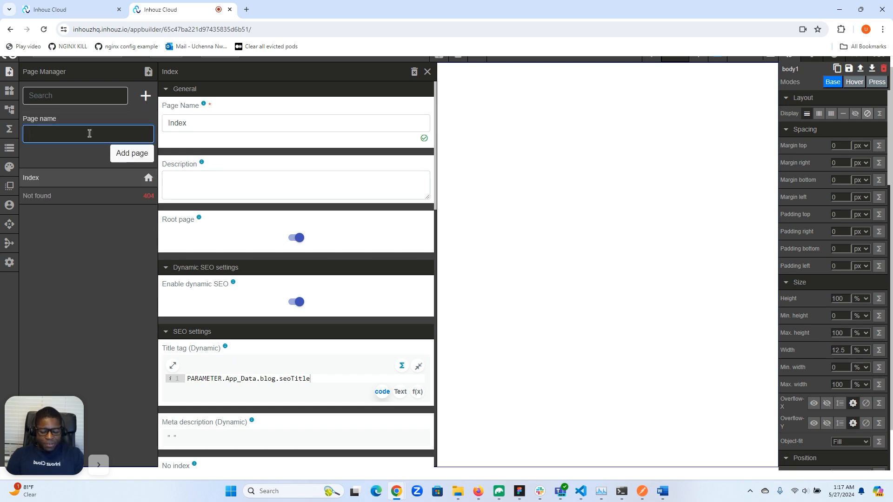
text(second)
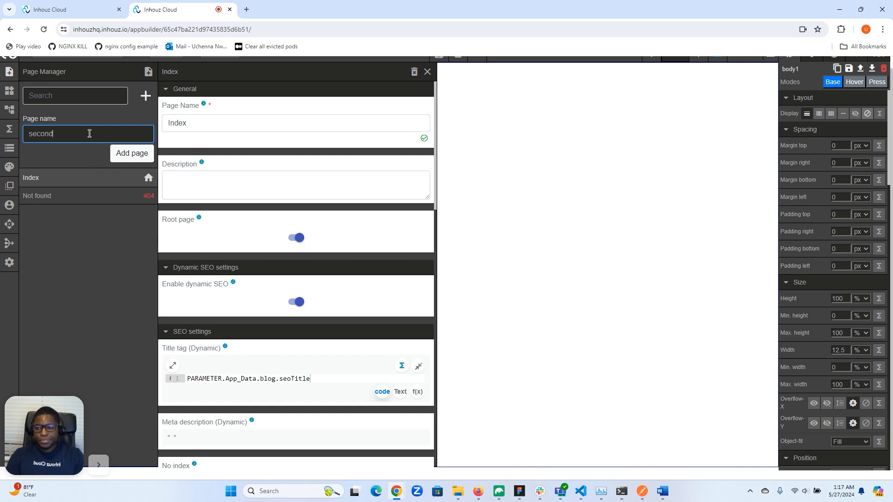
click(129, 155)
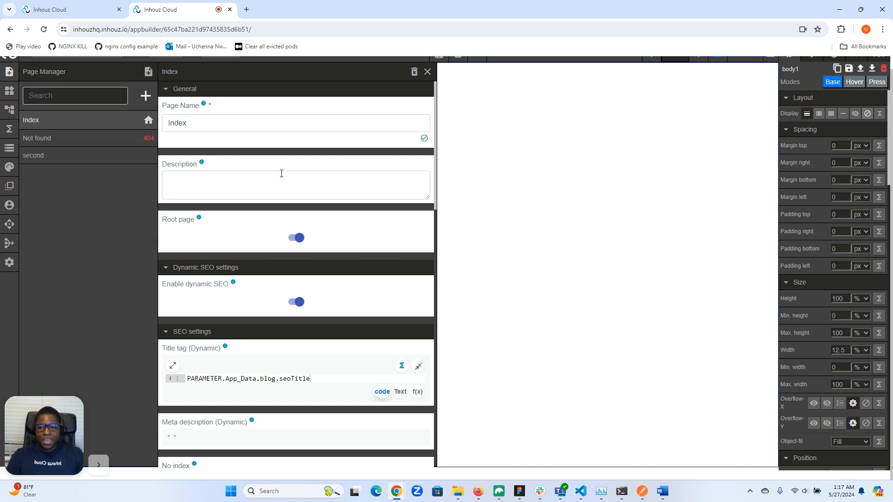
Open the second page's settings and set its slug to second.
scroll(281, 173, down, 9)
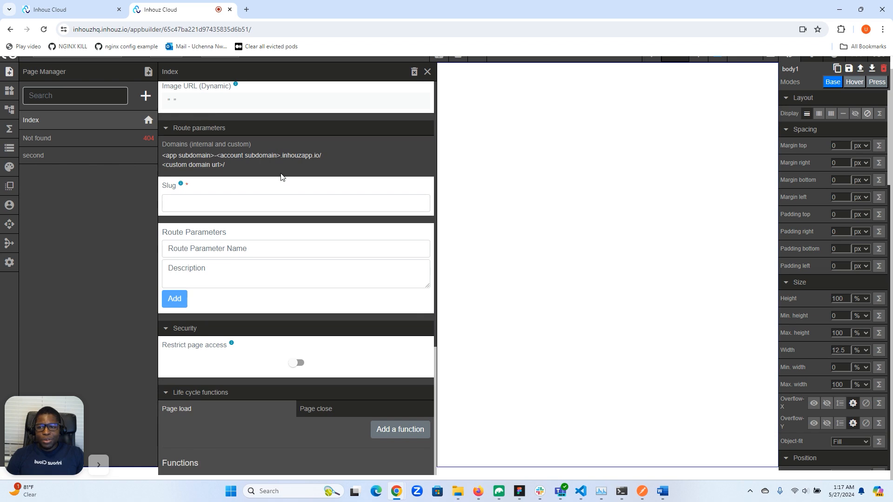
click(65, 160)
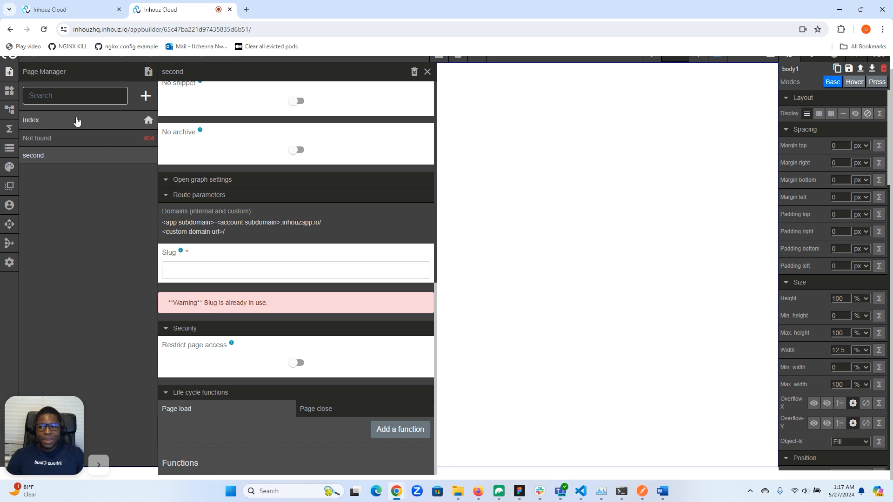
click(184, 270)
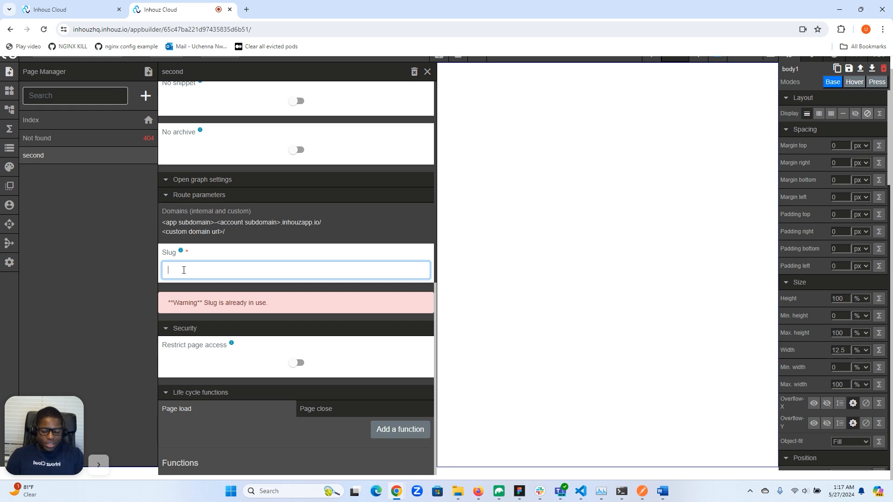
text(second)
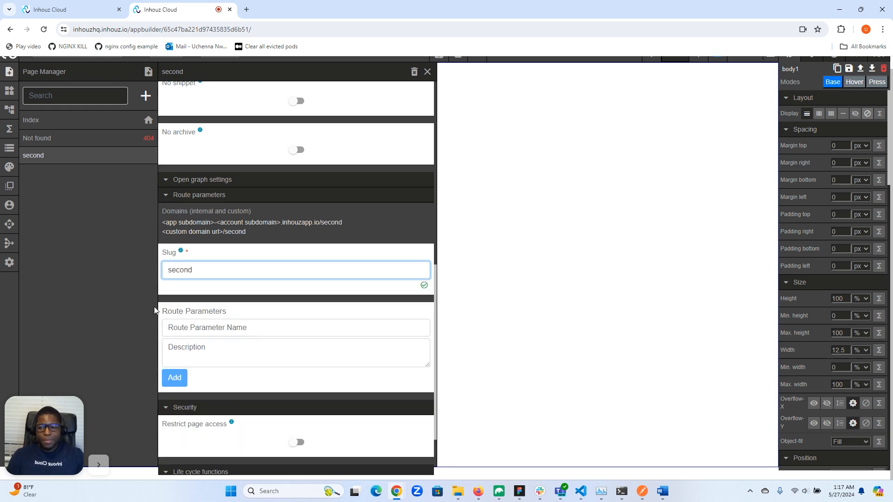
Review the second page's settings and save the app.
scroll(311, 262, up, 3)
scroll(312, 262, up, 5)
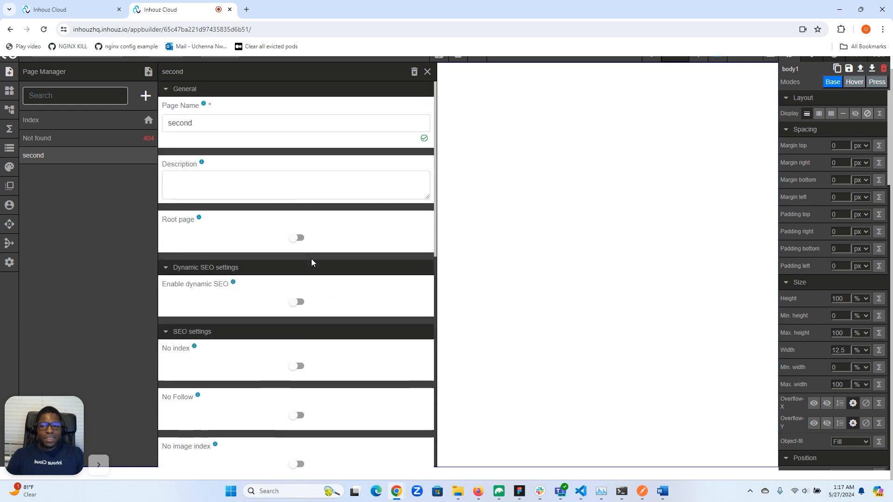
scroll(312, 263, down, 10)
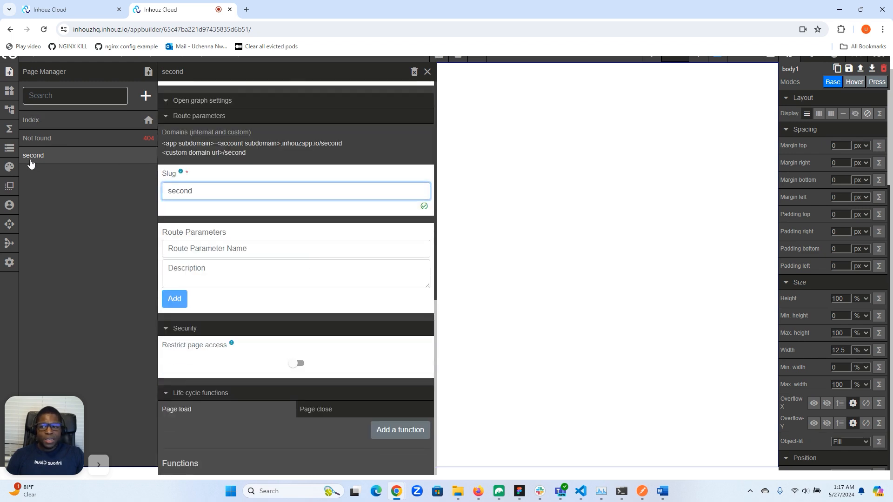
scroll(293, 265, up, 8)
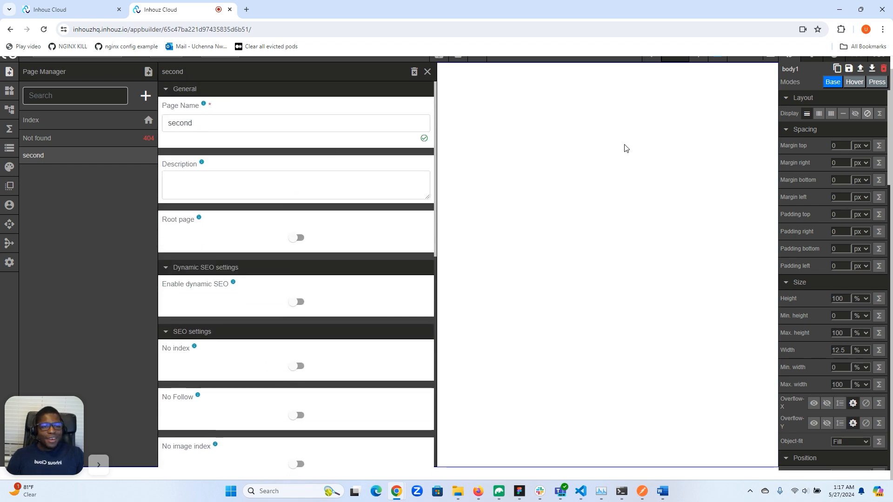
scroll(624, 148, up, 1)
click(718, 61)
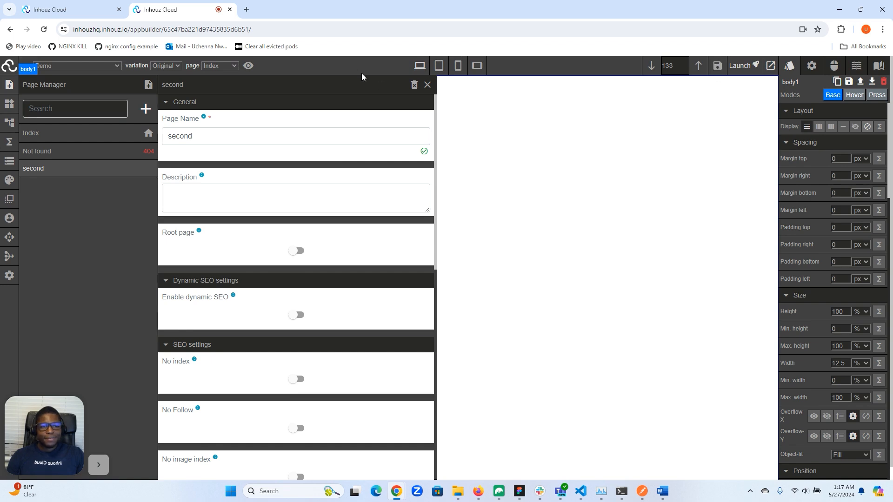
Add a text block element to the Index page canvas.
click(43, 30)
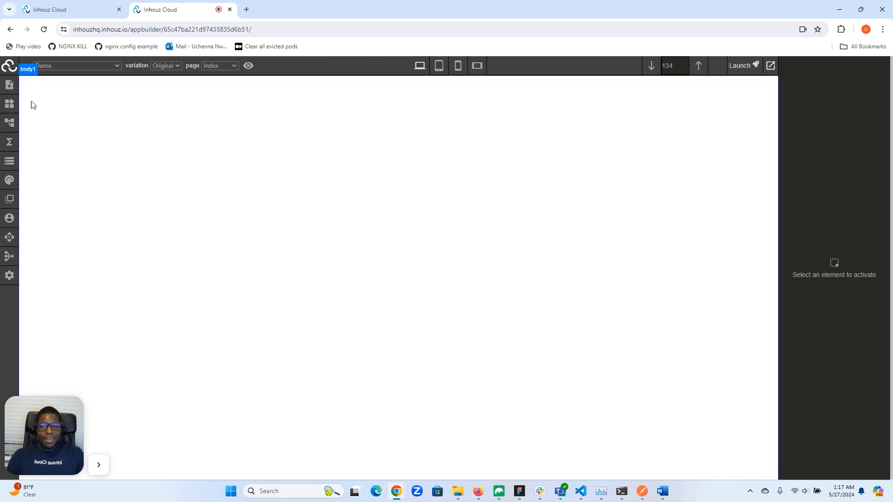
click(219, 66)
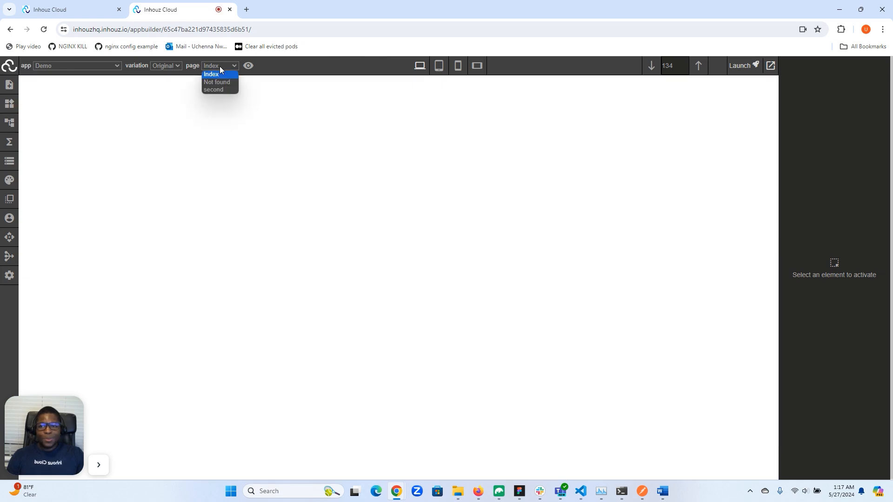
click(129, 108)
click(7, 109)
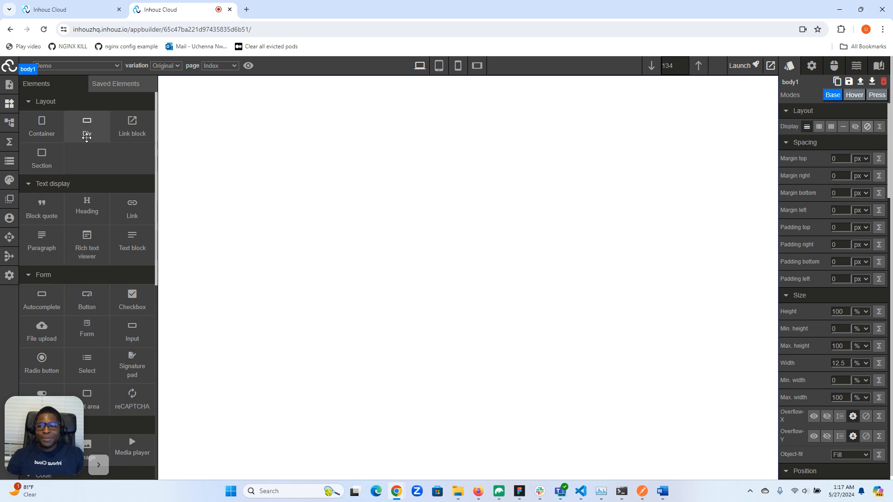
drag(121, 245, 169, 231)
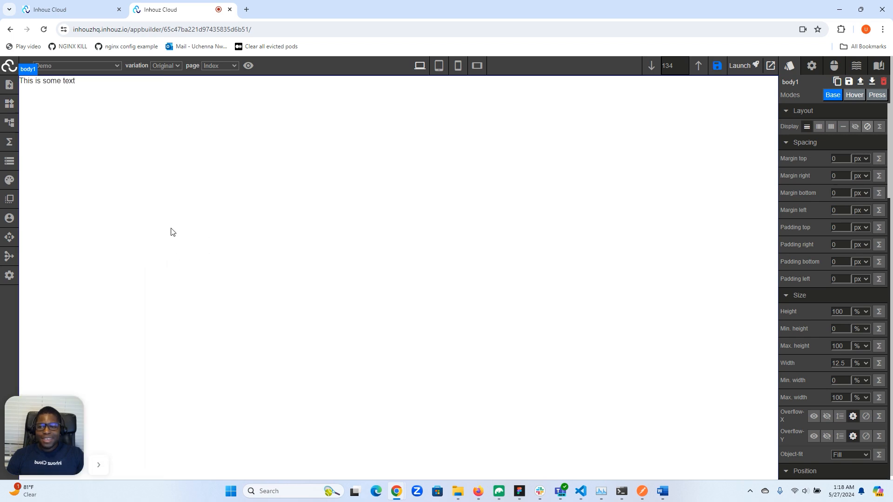
Replace the Index page text block's content with First page.
click(128, 86)
click(111, 82)
key(ctrl+a)
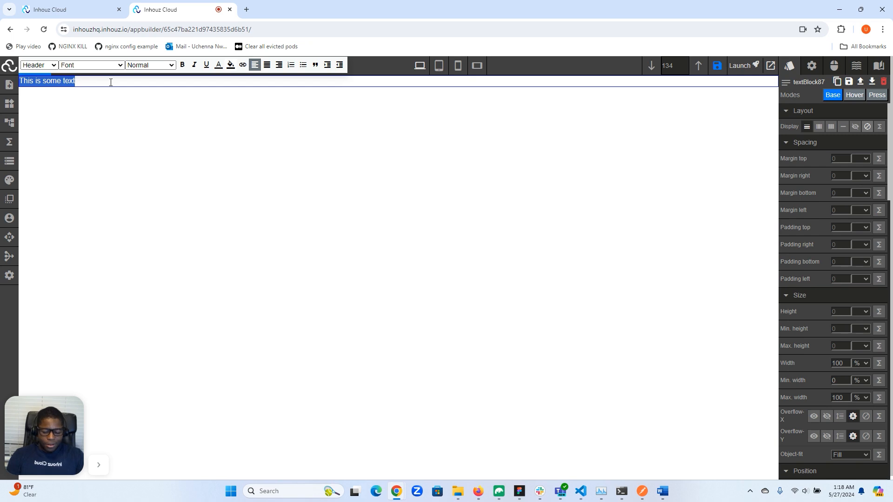
text(First page)
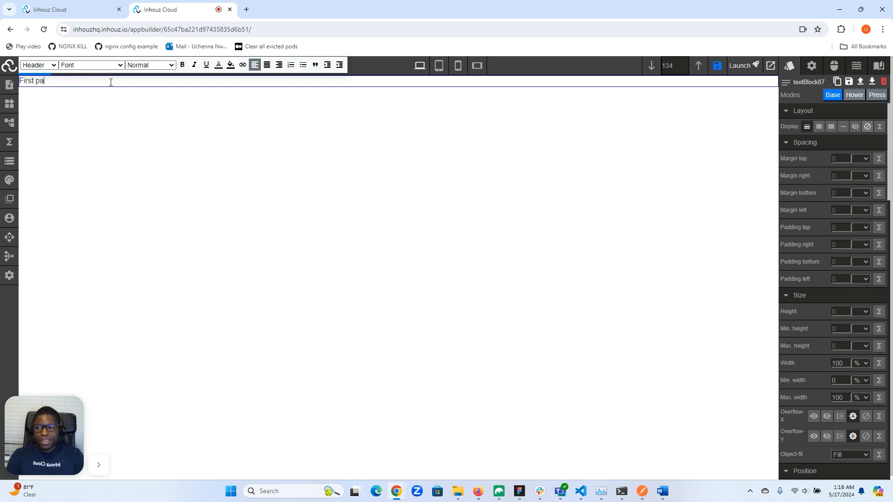
click(105, 135)
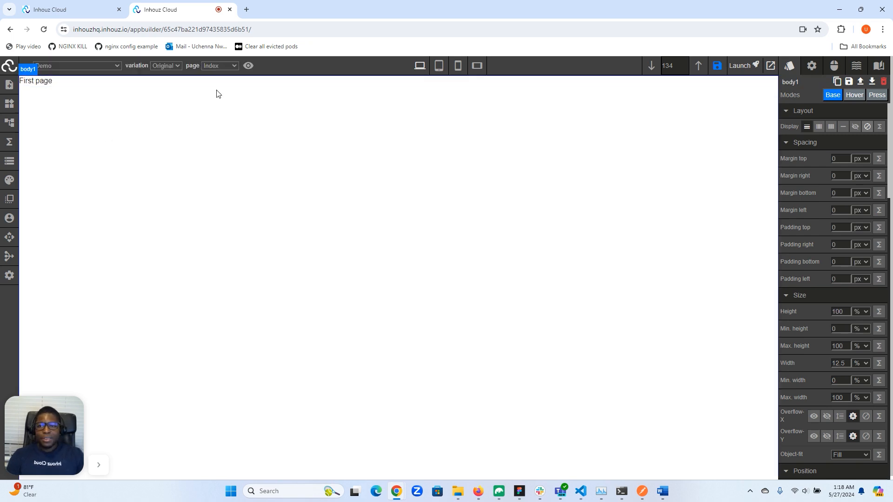
Switch to the second page and add a text block element to its canvas.
click(220, 65)
click(213, 90)
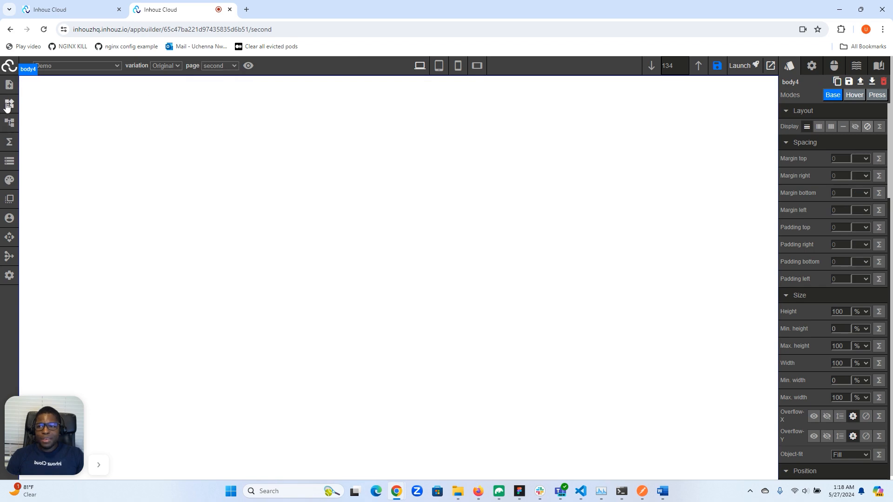
click(9, 104)
drag(130, 244, 170, 236)
Replace the second page text block's content with Second page.
click(117, 85)
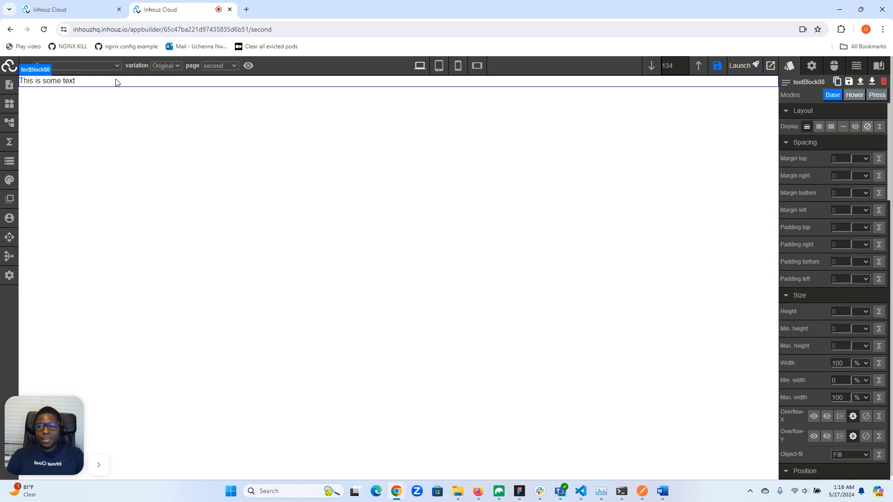
double_click(116, 81)
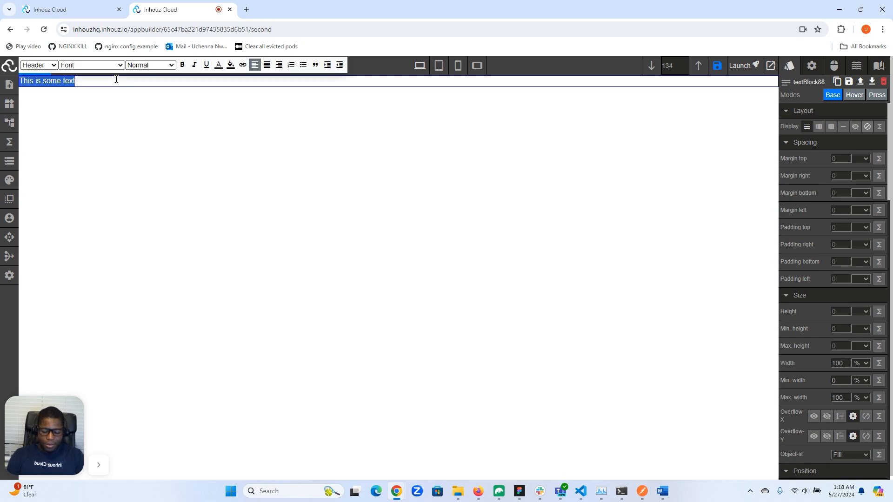
text(Second page)
click(122, 155)
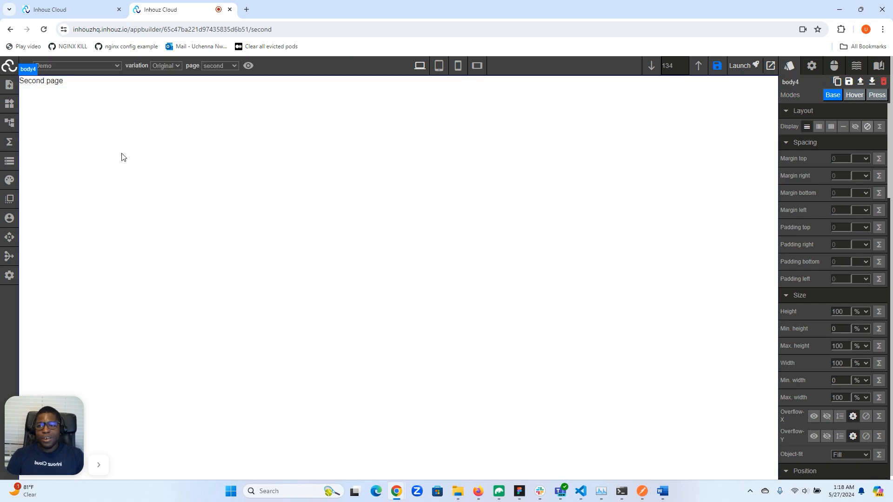
Switch between the Index and second pages to compare their content.
click(234, 66)
click(212, 75)
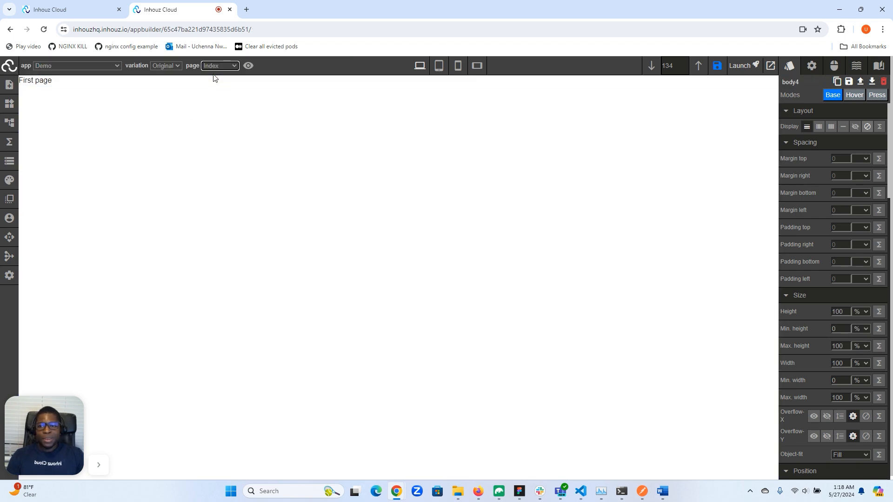
click(219, 66)
click(215, 89)
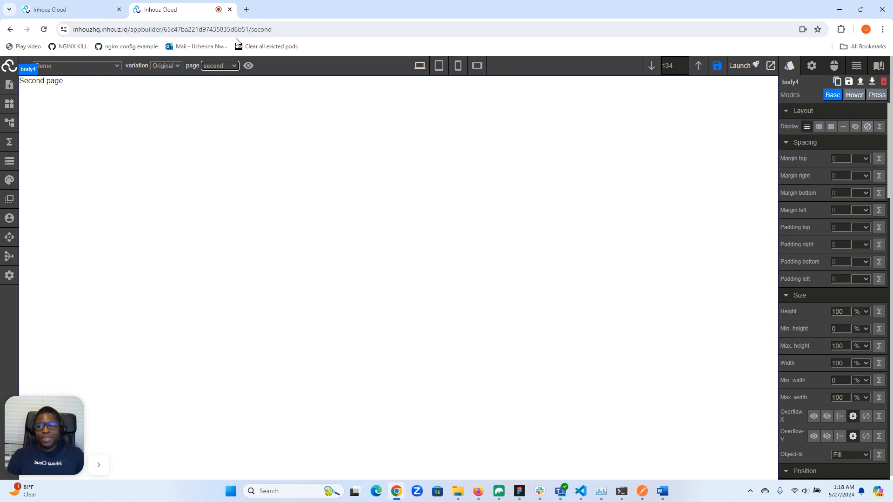
Open the app data JSON and inspect the slug value under route parameters.
click(9, 161)
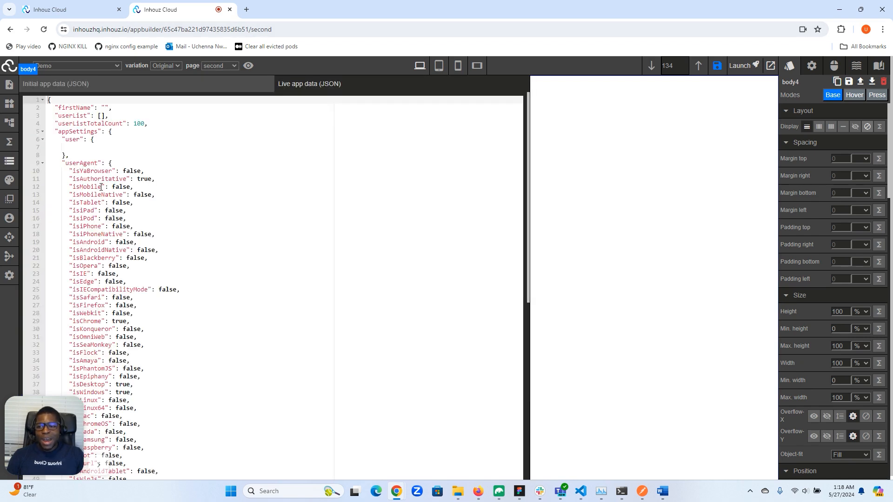
scroll(101, 186, down, 7)
drag(41, 447, 477, 403)
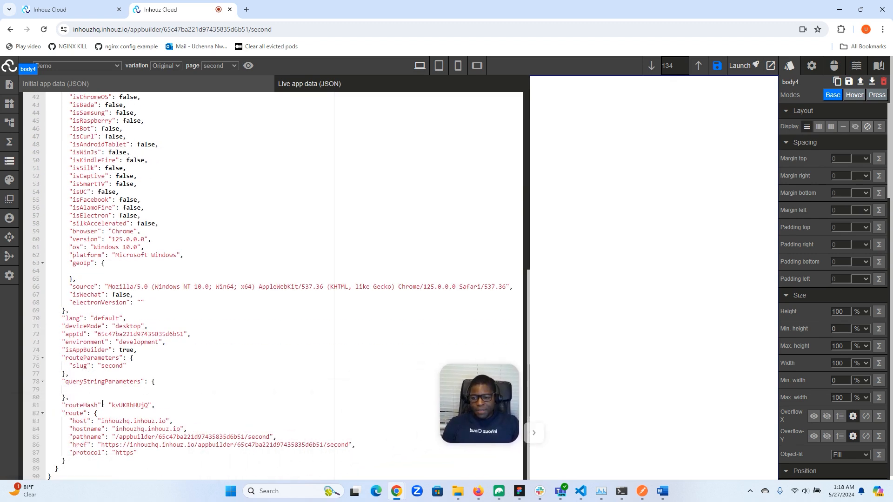
double_click(110, 367)
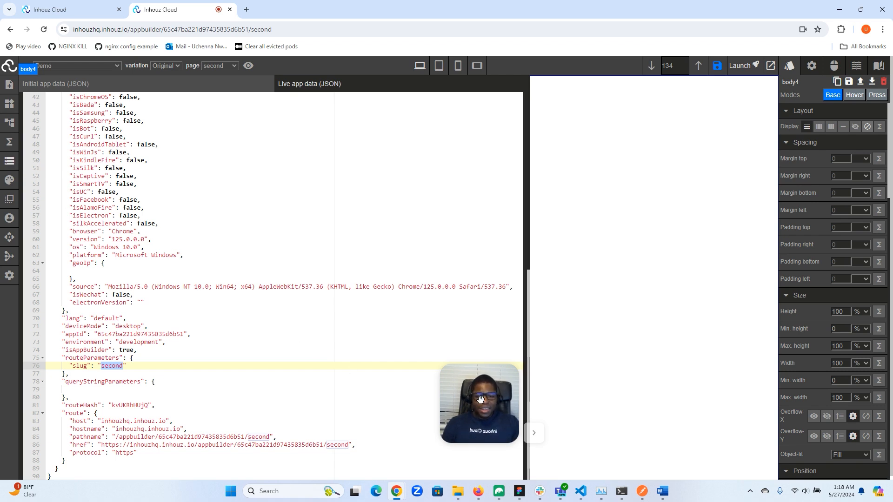
drag(469, 400, 35, 431)
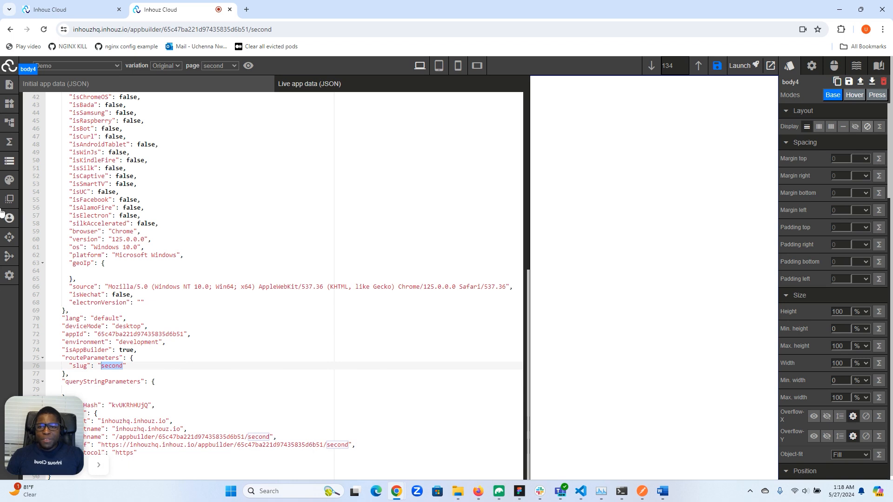
click(8, 163)
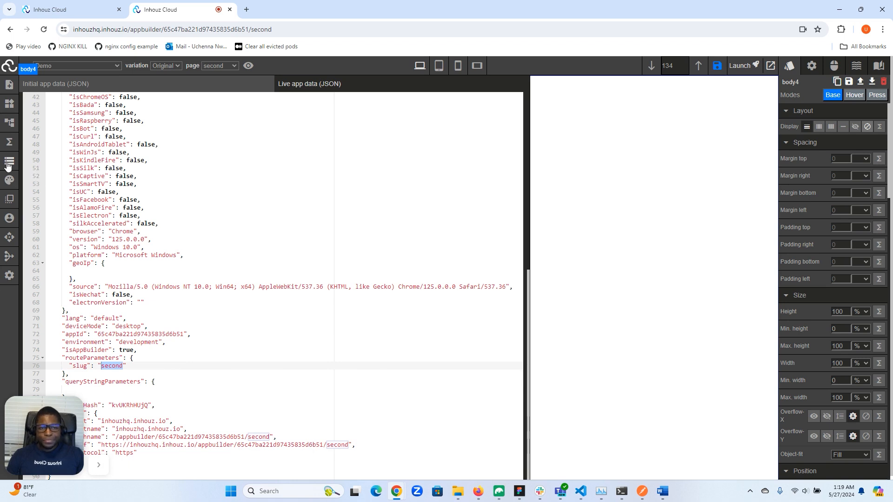